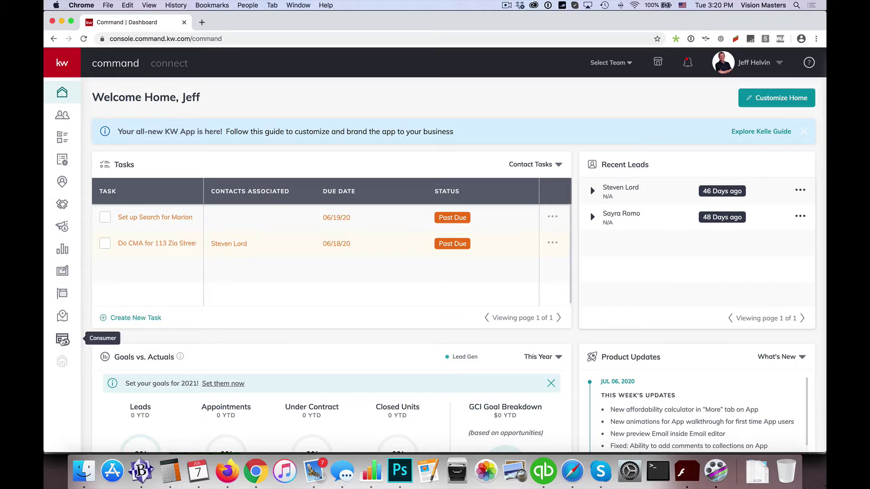
Open the Consumer area's Agent Site Pages list and scroll through the eight existing pages
click(64, 341)
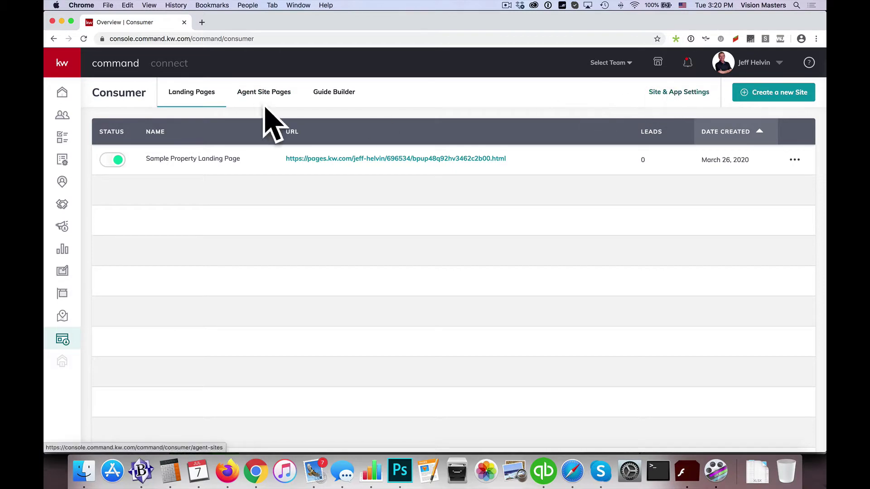
click(257, 94)
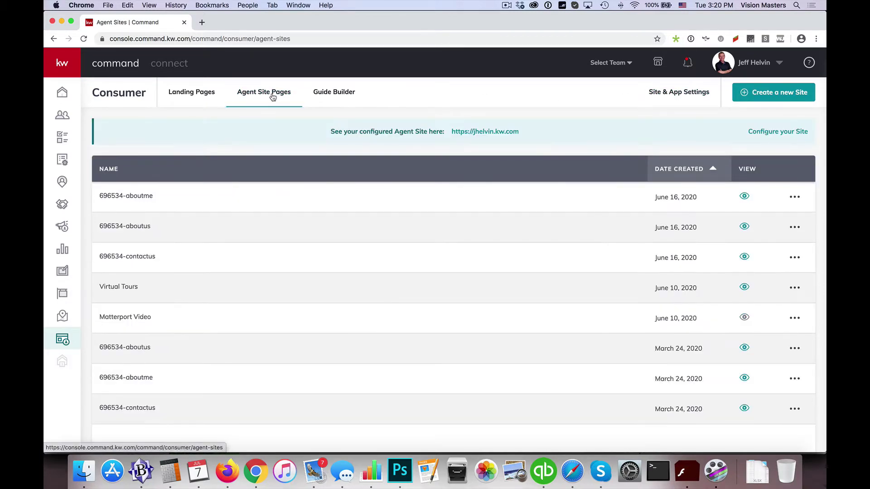
scroll(269, 170, down, 3)
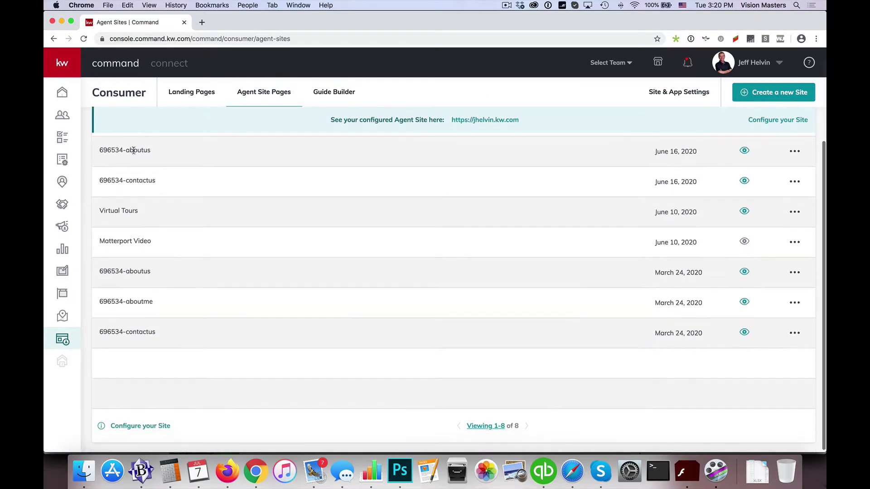
scroll(184, 248, up, 3)
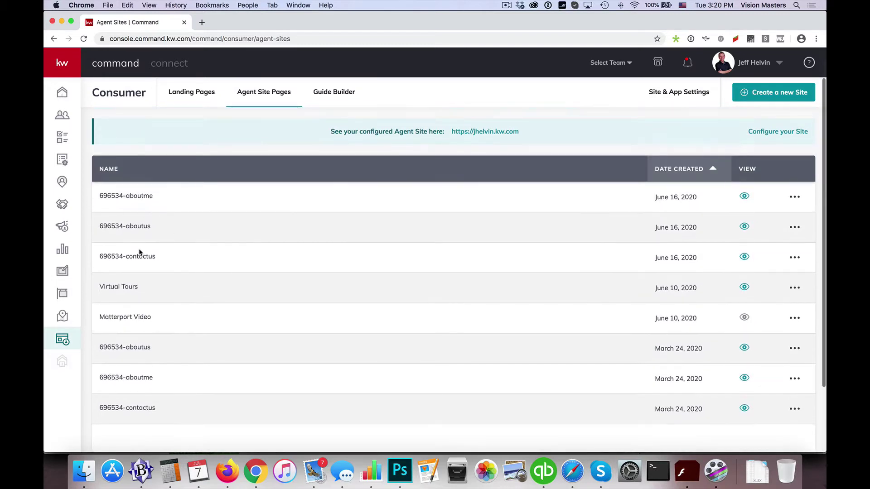
In Site & App Settings > Site Pages, add a New Page and browse the Select Page list
click(672, 93)
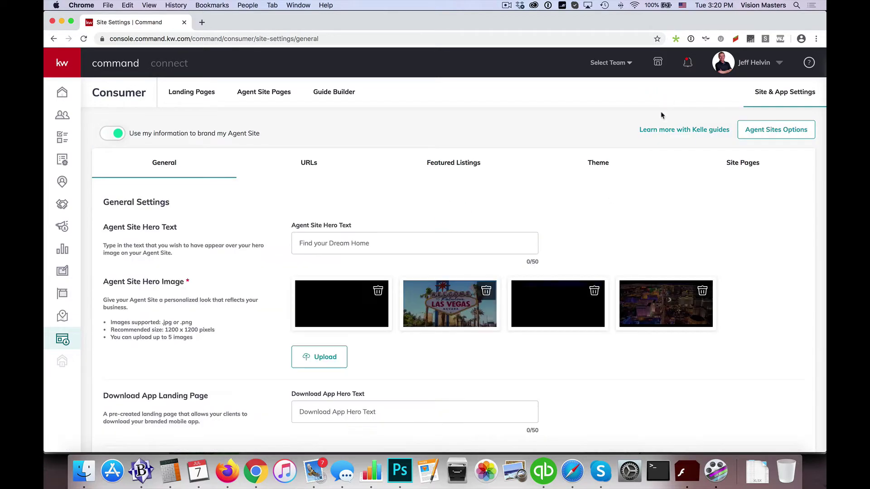
click(742, 165)
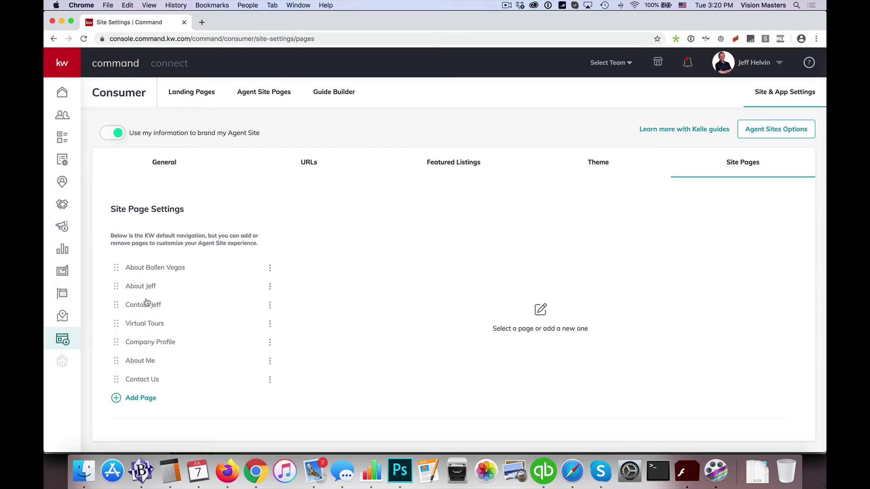
click(136, 401)
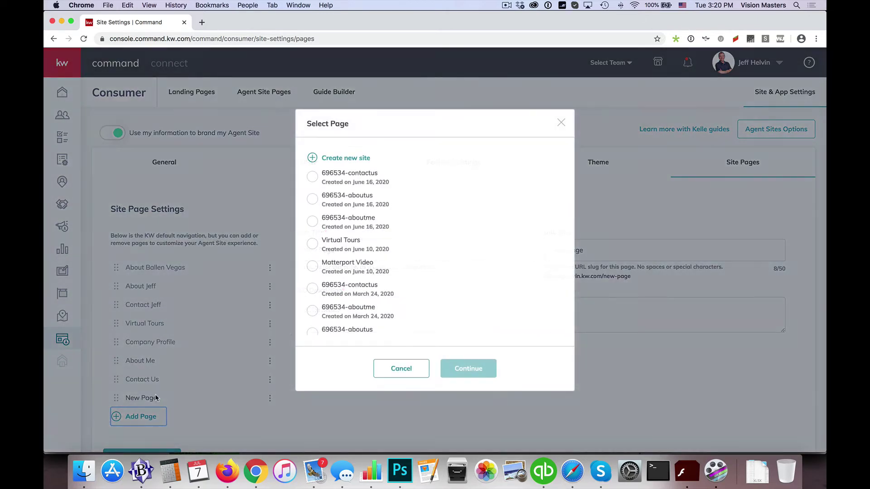
scroll(349, 242, down, 1)
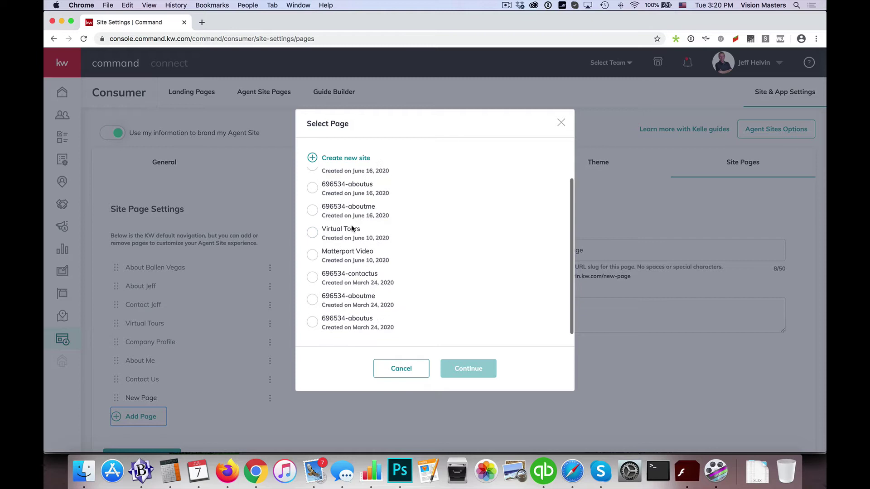
scroll(340, 312, up, 1)
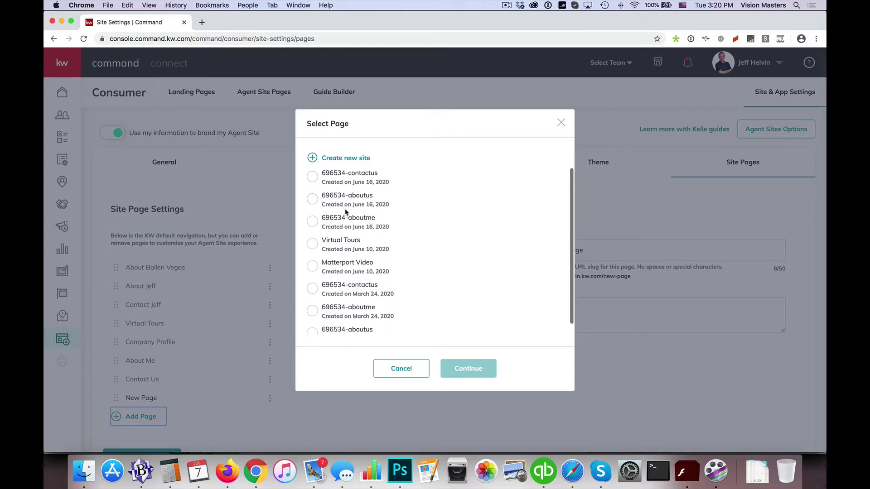
scroll(345, 216, down, 1)
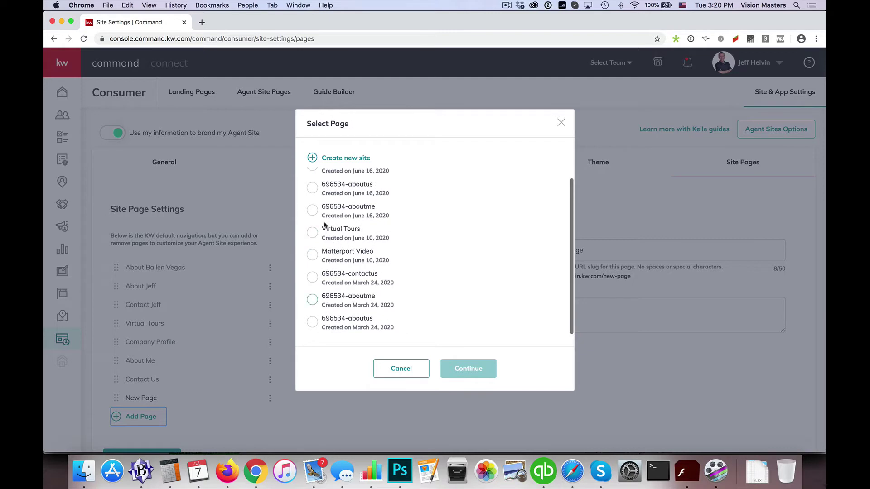
scroll(343, 245, up, 1)
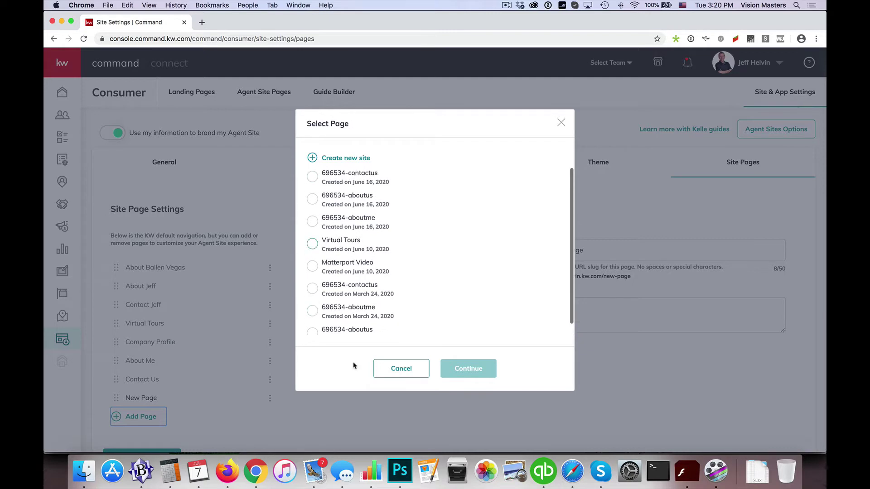
Create a new page template with a Branded Header placed on the canvas
click(335, 160)
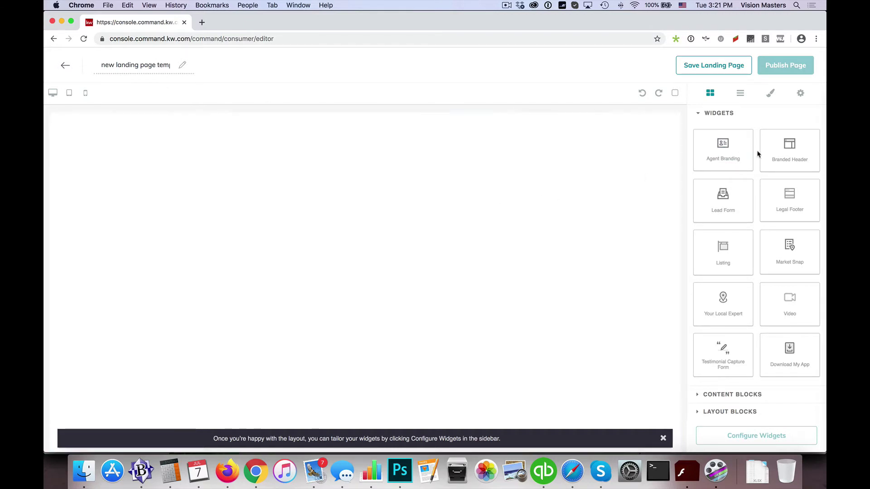
drag(787, 153, 495, 173)
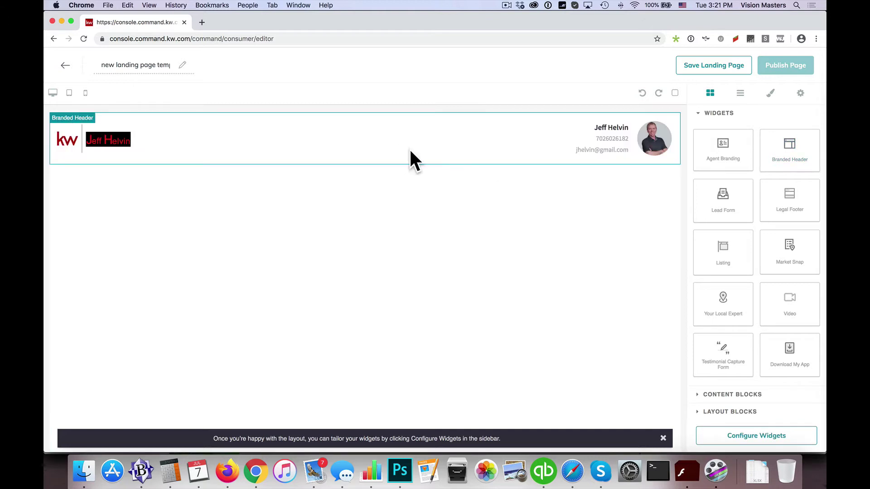
click(774, 440)
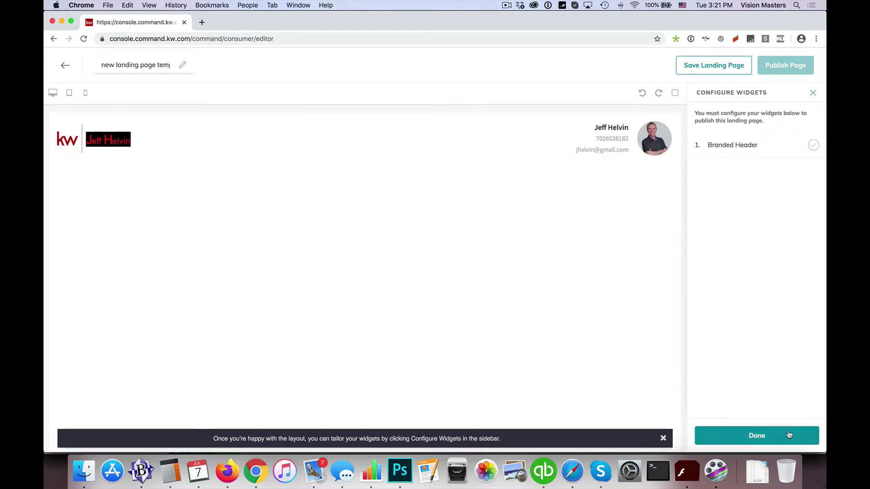
click(778, 440)
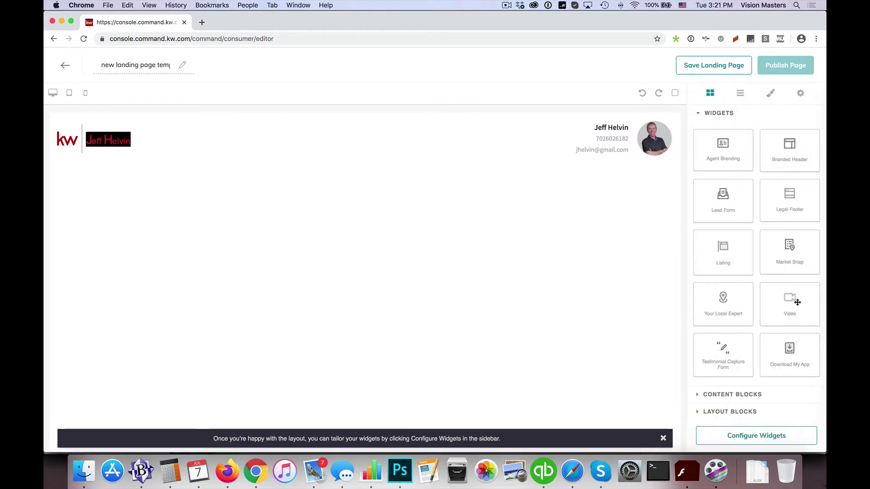
click(773, 436)
Set the branded header's Header Text to the agent's name and save it
click(765, 150)
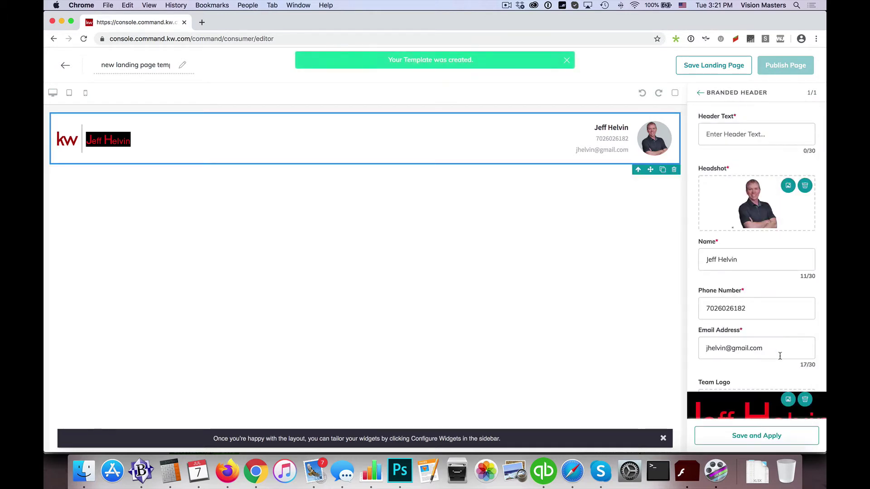
click(764, 438)
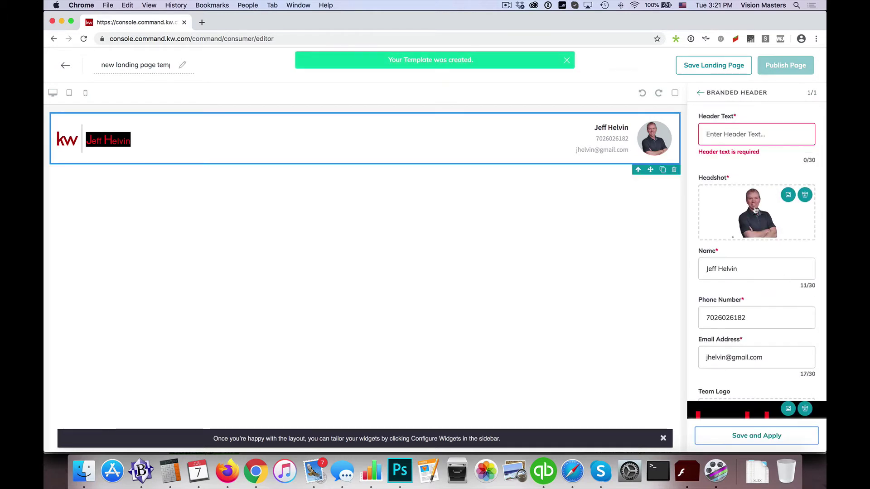
click(747, 139)
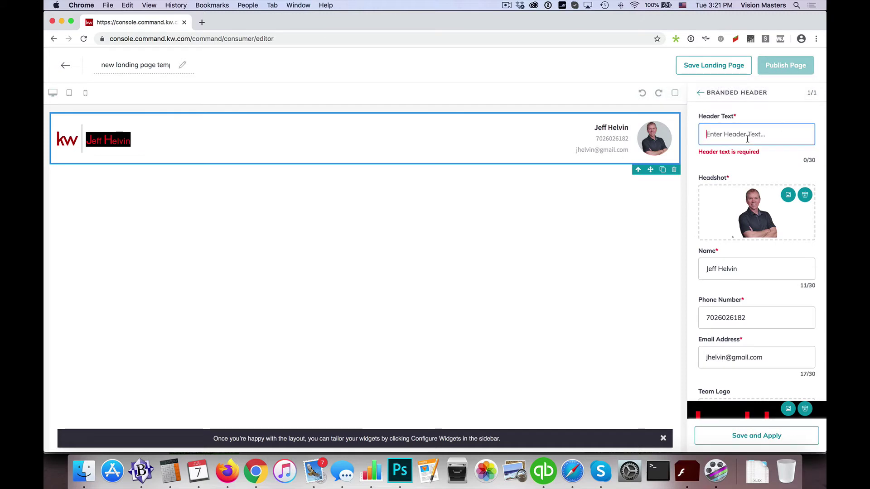
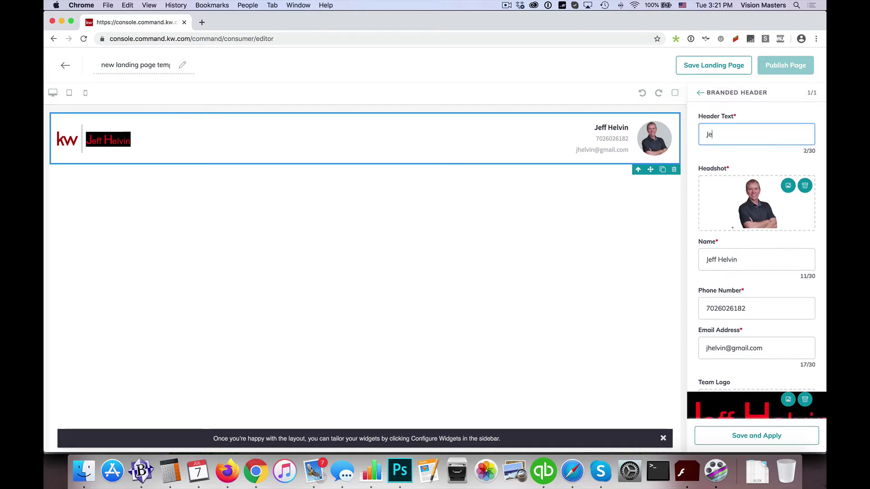
click(772, 436)
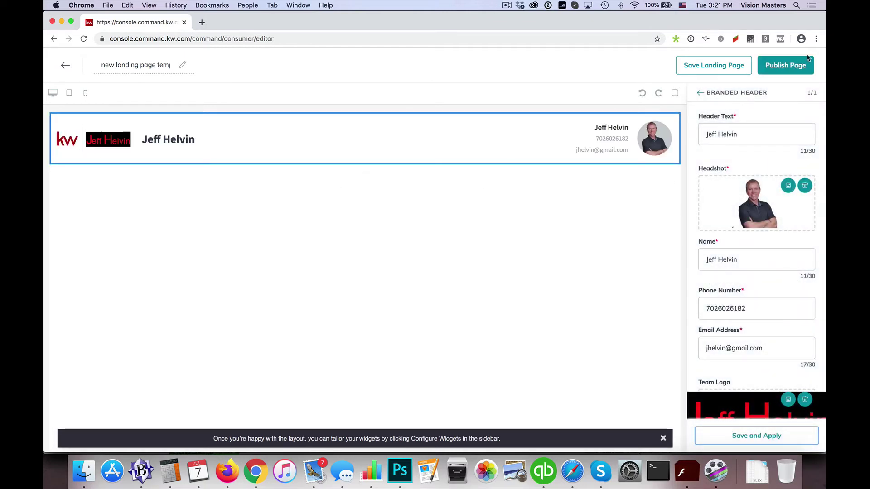
click(792, 68)
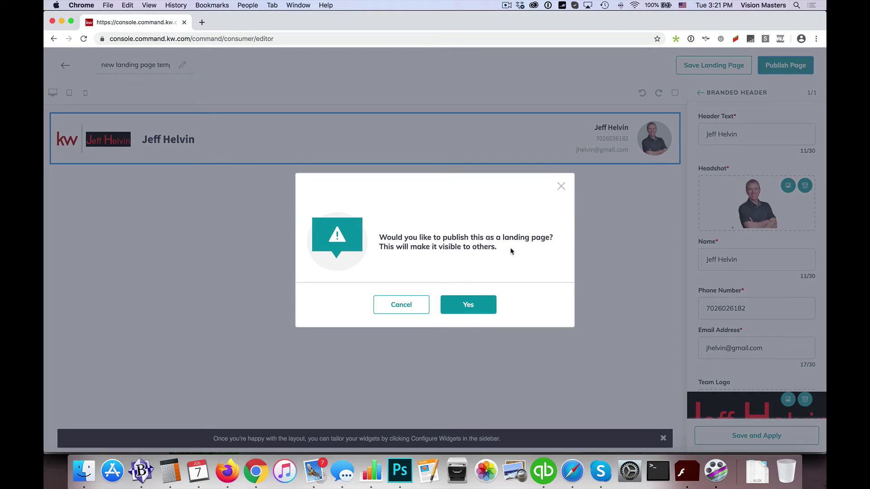
click(468, 304)
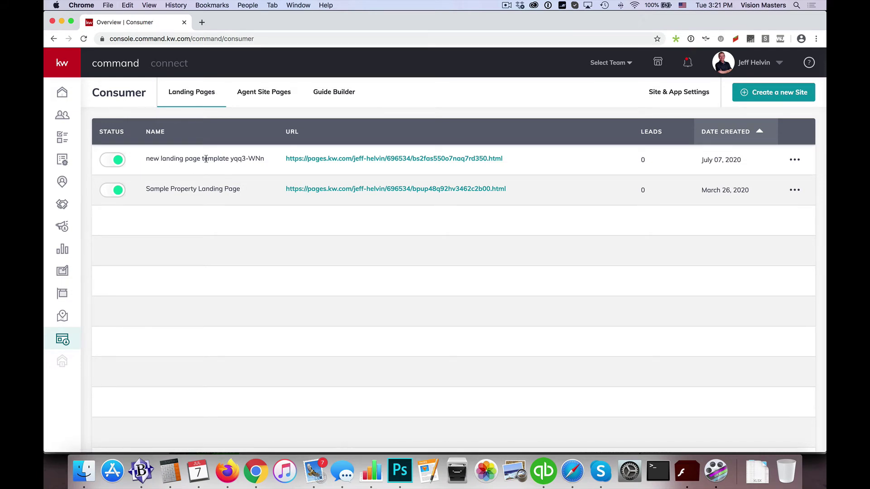
click(285, 99)
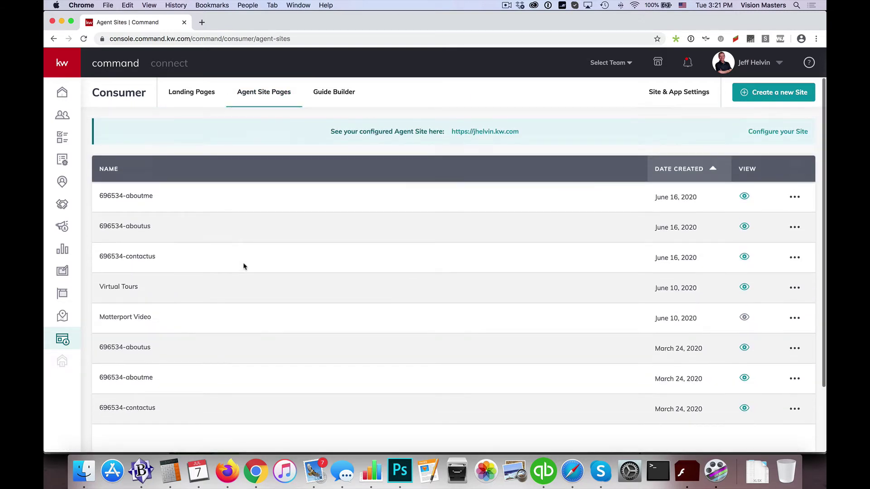
click(671, 95)
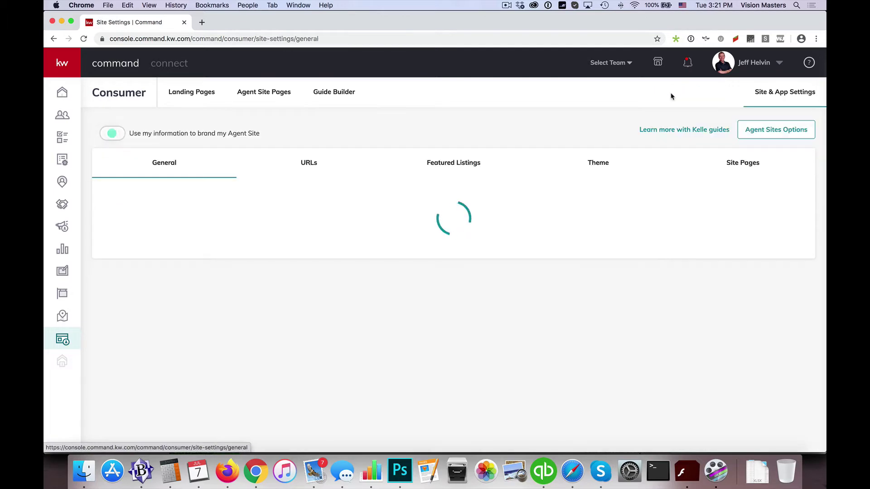
click(746, 165)
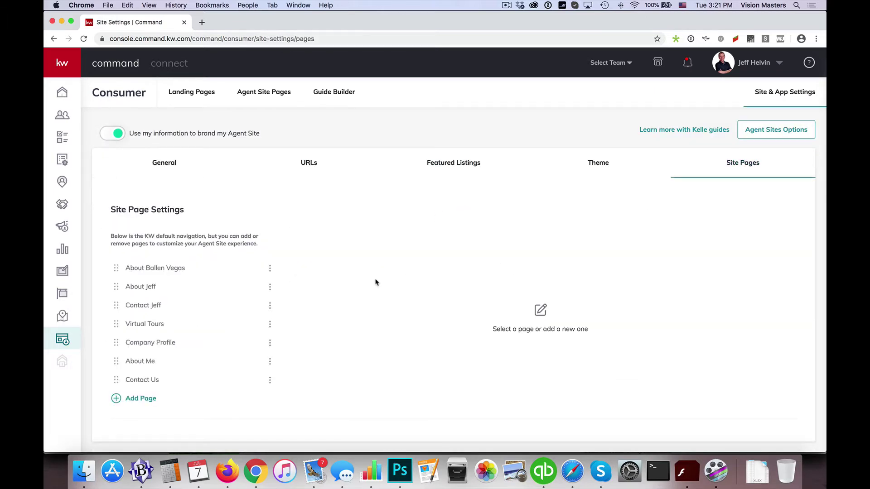
click(138, 398)
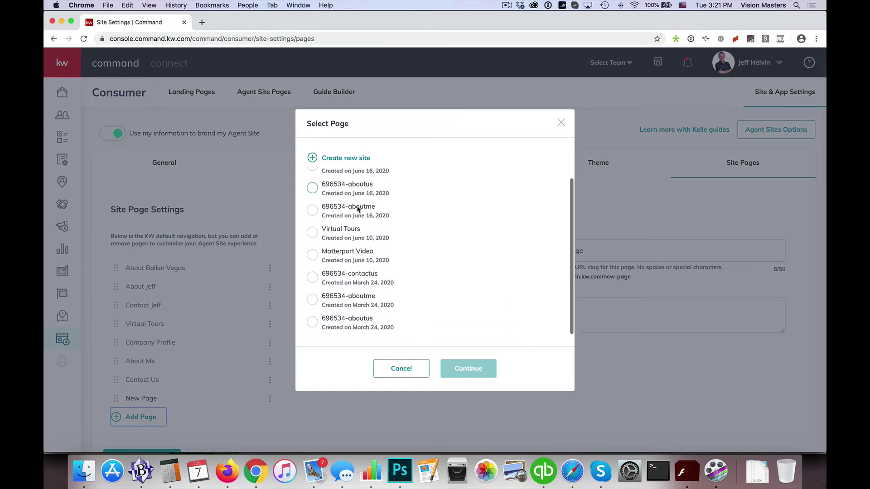
scroll(358, 209, down, 1)
scroll(358, 209, up, 1)
scroll(358, 209, down, 1)
scroll(358, 209, up, 1)
scroll(358, 209, down, 1)
scroll(358, 210, up, 1)
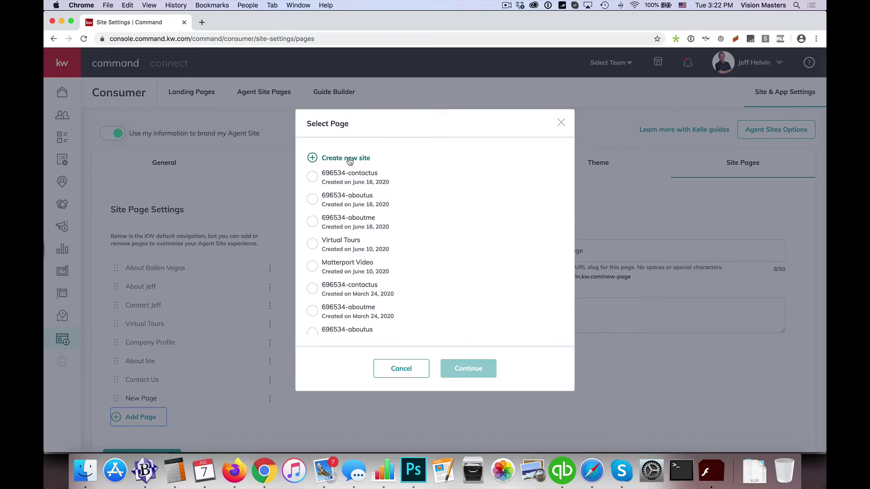
click(562, 123)
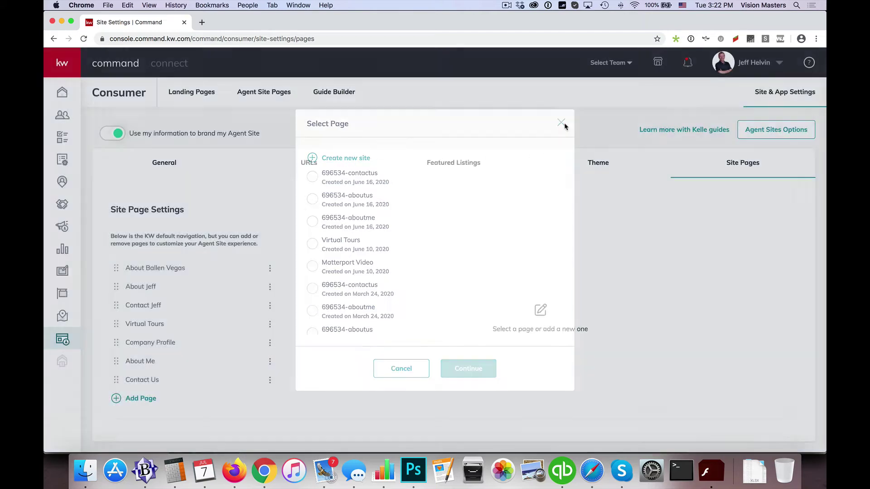
click(278, 101)
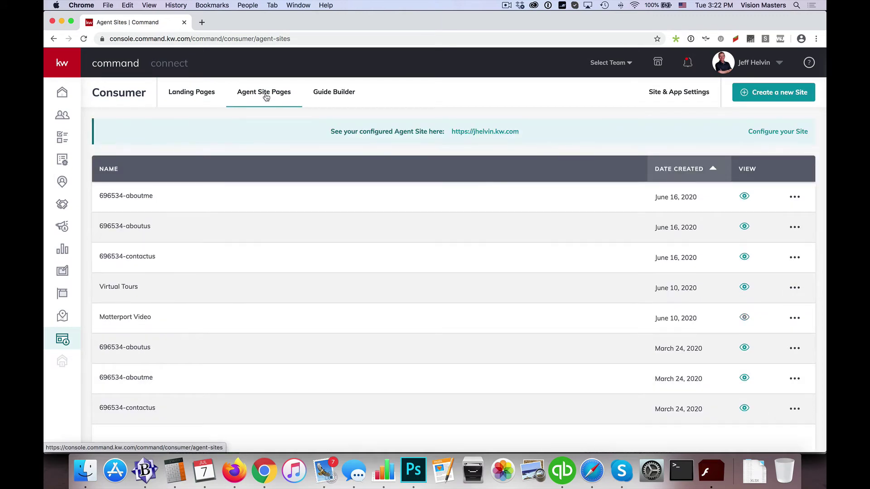
Start a new page and choose On My Agent Site as where it will display
click(790, 95)
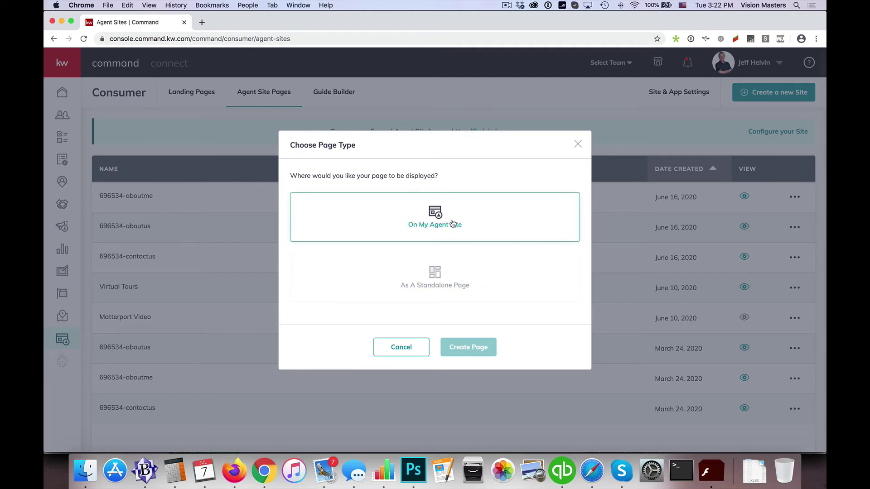
click(577, 144)
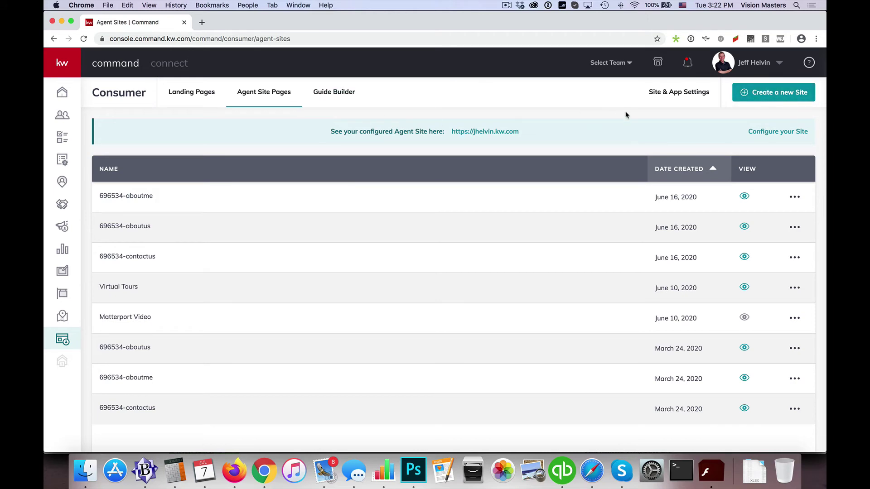
click(767, 94)
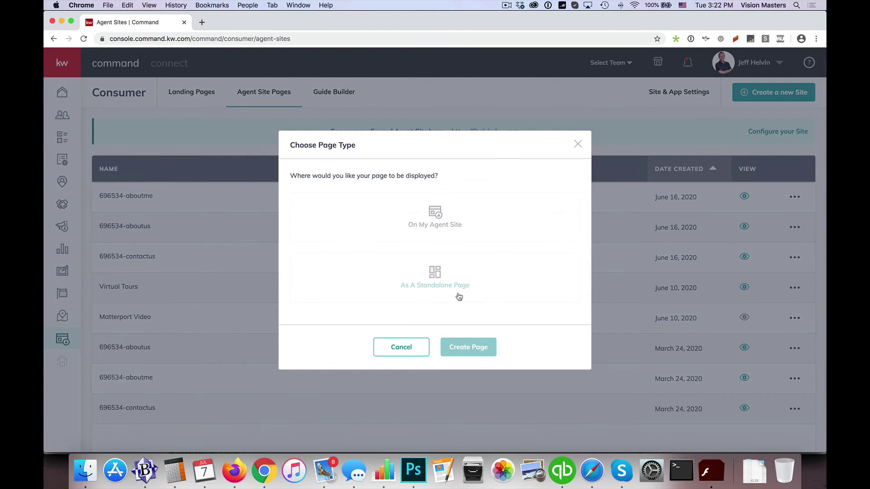
click(448, 220)
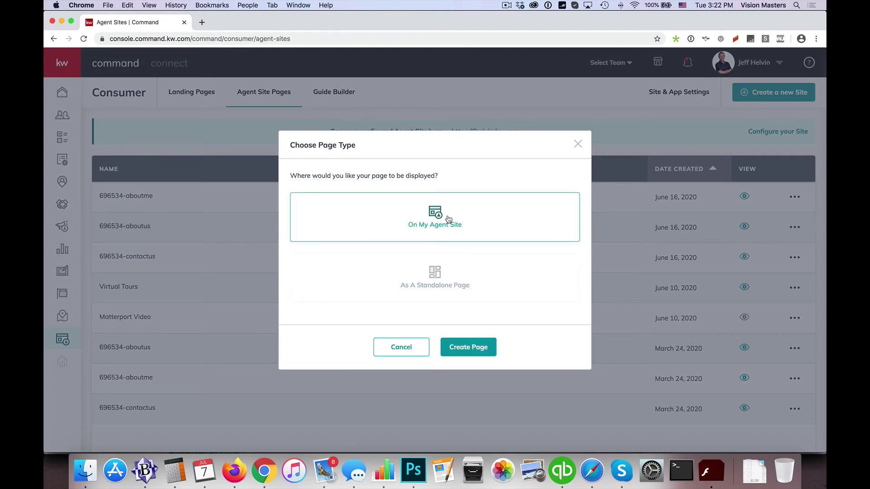
Create the agent site page with a Testimonial Capture Form in its body
click(468, 348)
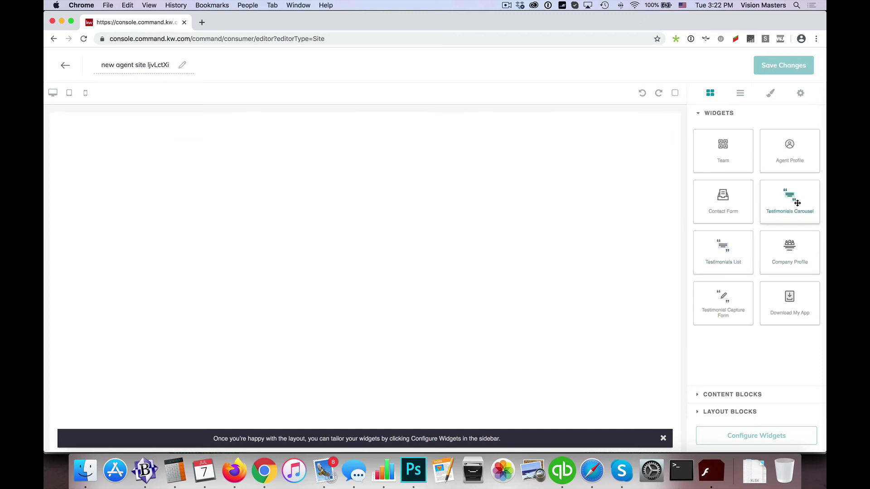
drag(723, 302, 455, 272)
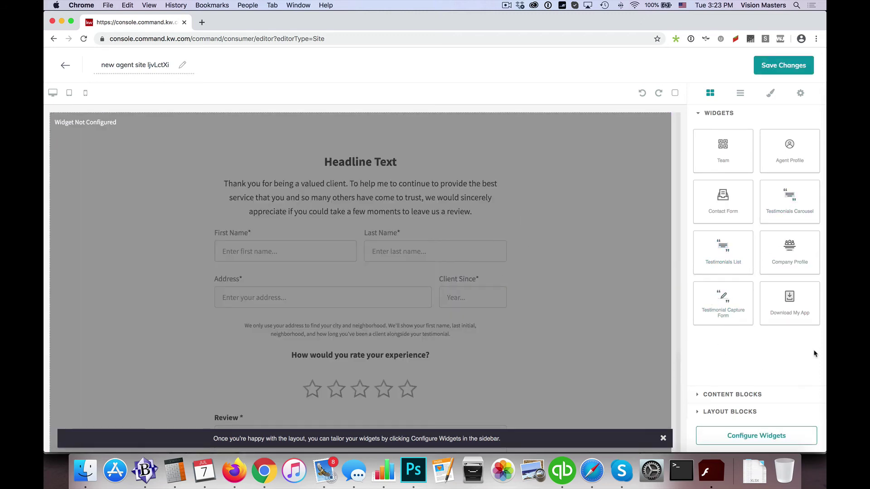
click(772, 437)
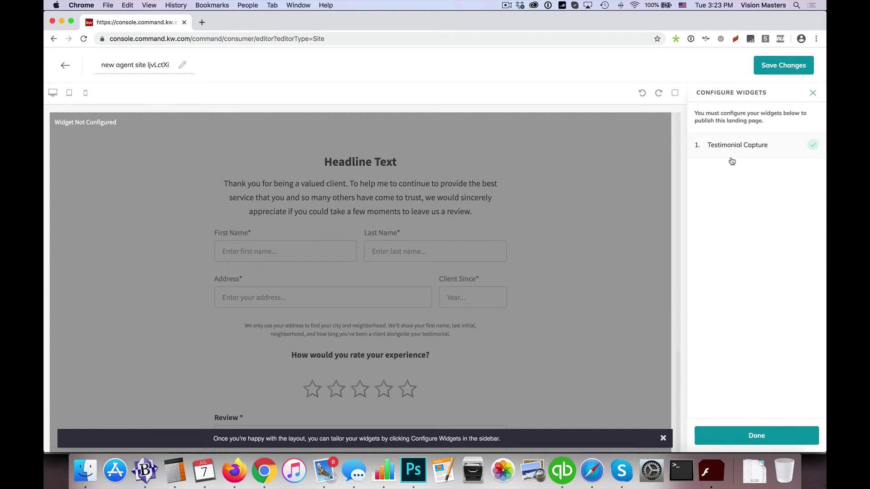
click(772, 438)
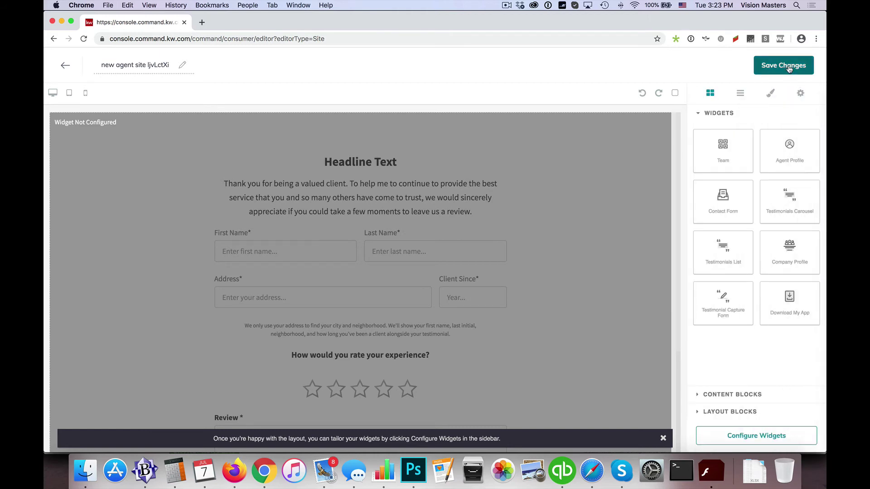
Rename the page to Testimonial Test and save changes to publish it
triple_click(151, 64)
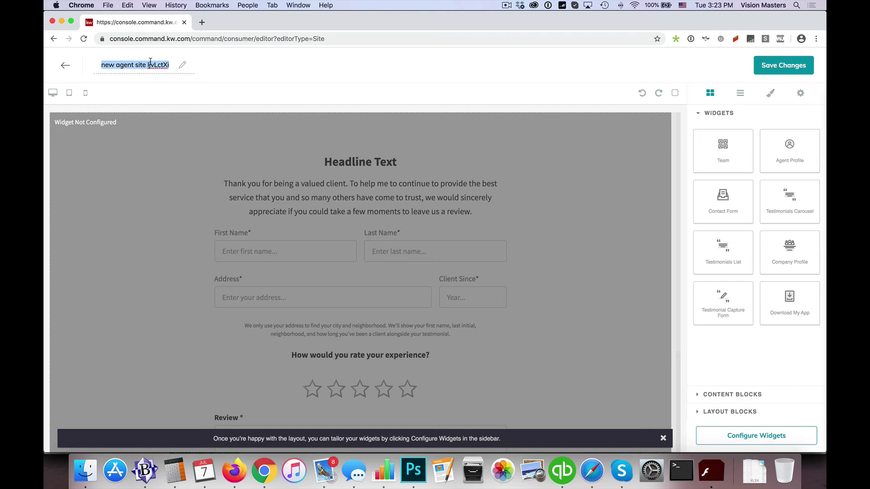
text(Testimonial Test)
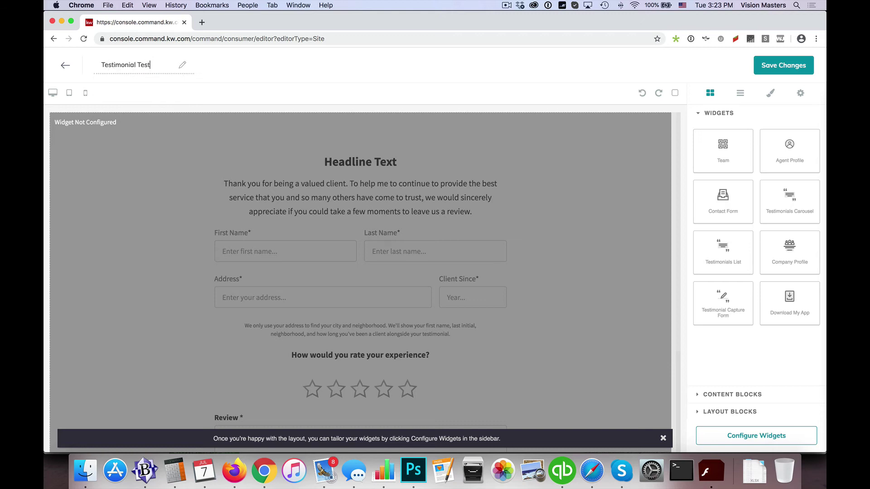
click(786, 67)
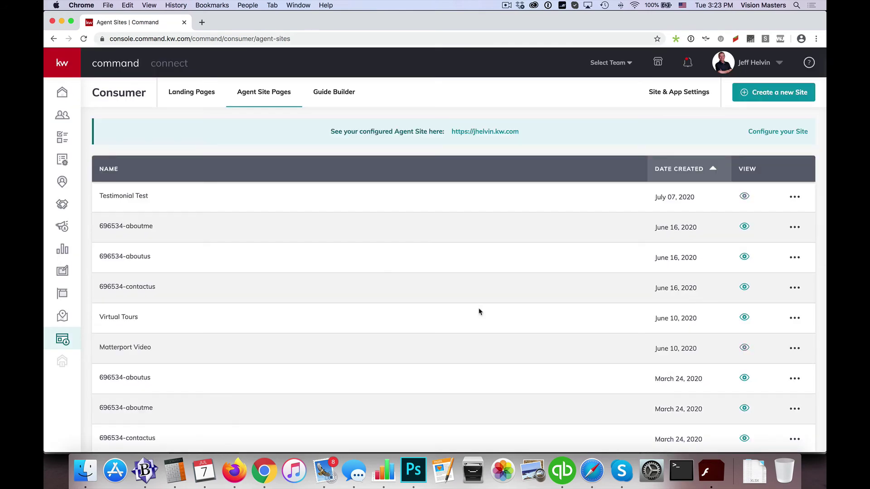
Add another New Page to Site Pages navigation and find Testimonial Test in Select Page
drag(99, 197, 153, 198)
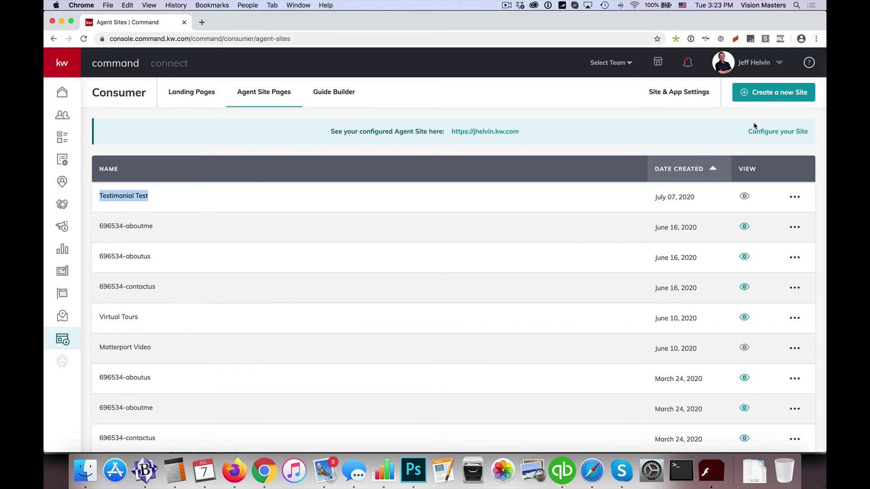
click(681, 95)
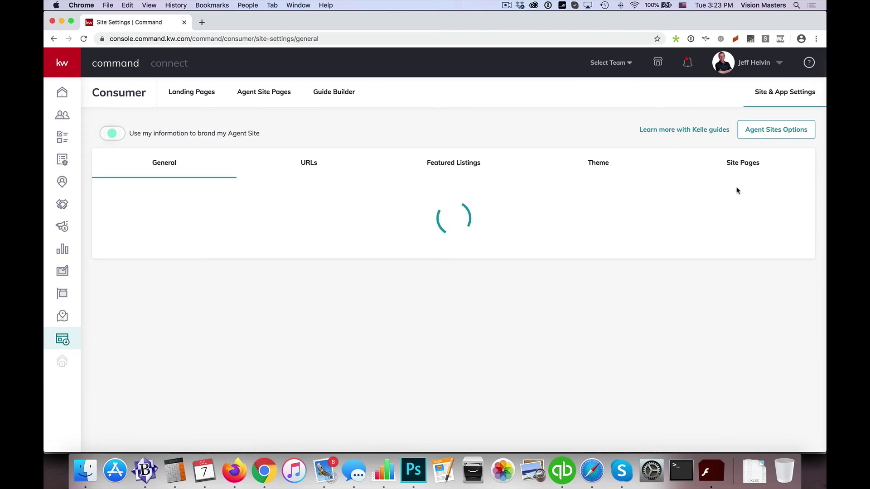
click(743, 163)
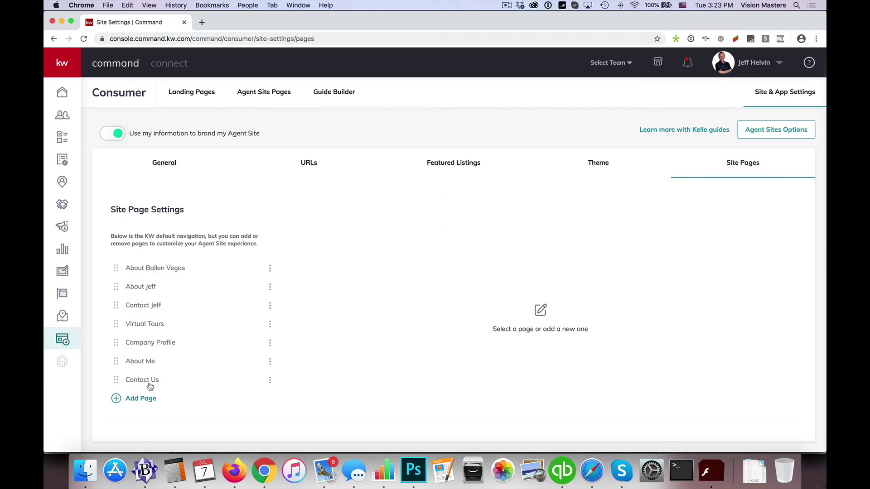
click(146, 399)
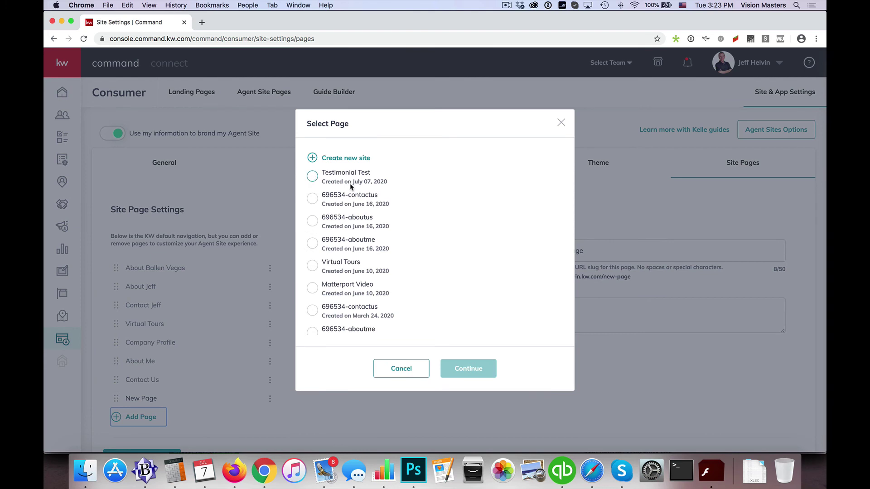
scroll(348, 186, down, 2)
scroll(348, 190, up, 2)
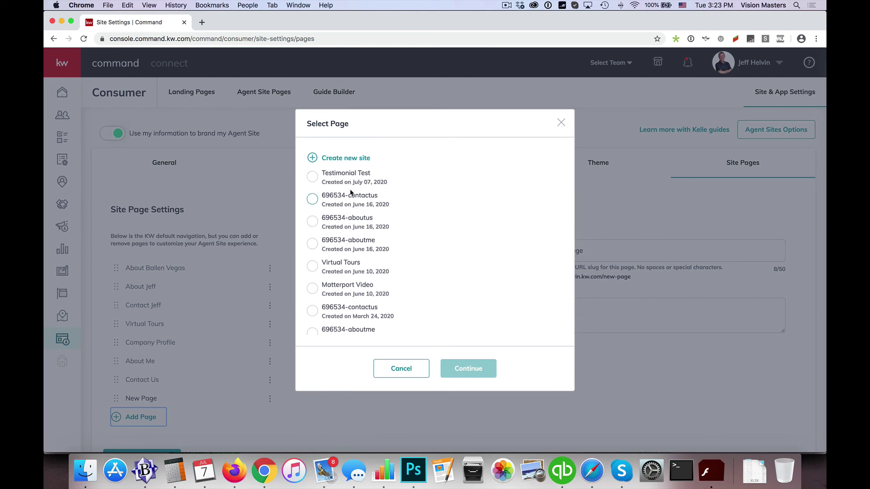